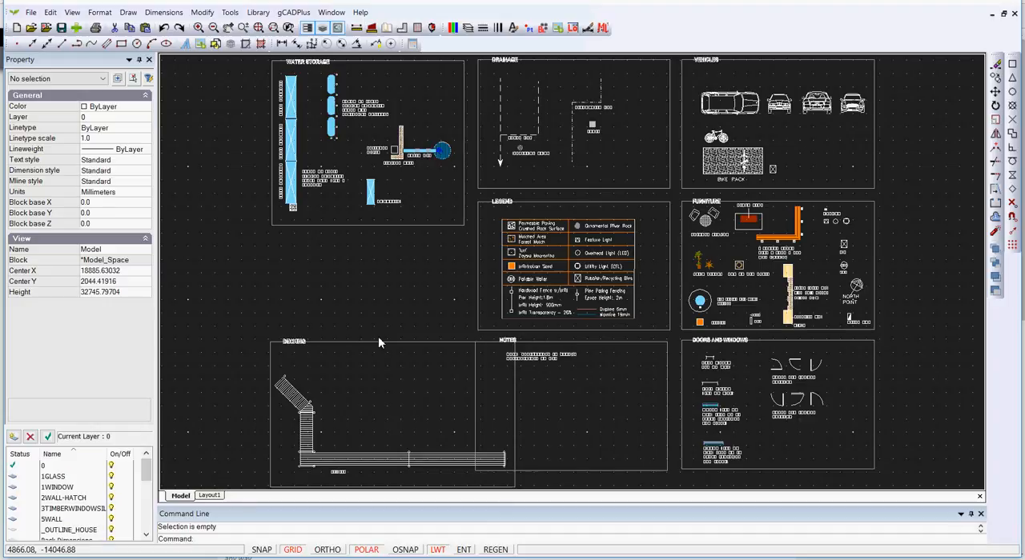
- Review the model's grid and snap step and grid bold step in Drafting Settings and accept them
{"action": "right_click", "coordinate": [389, 278]}
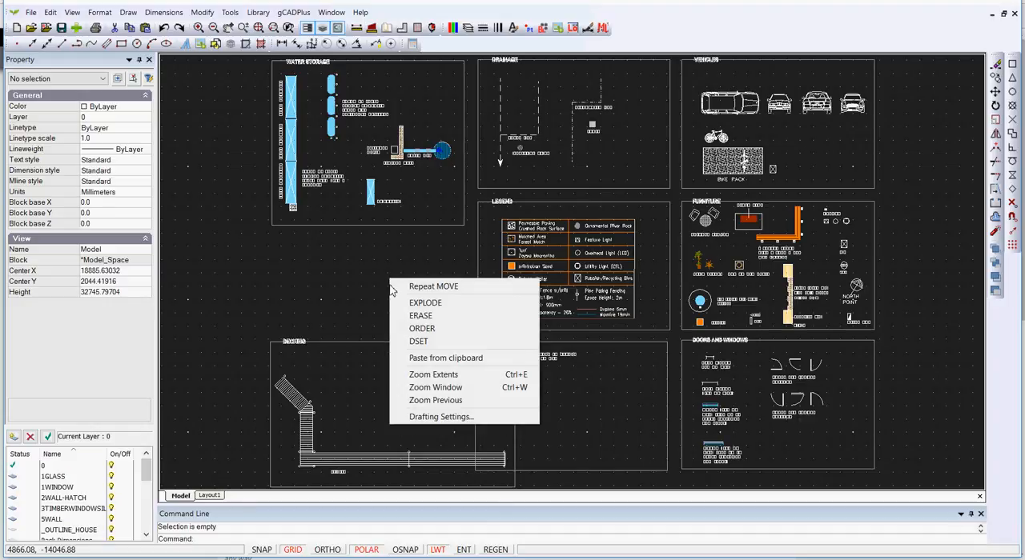
{"action": "left_click", "coordinate": [439, 417]}
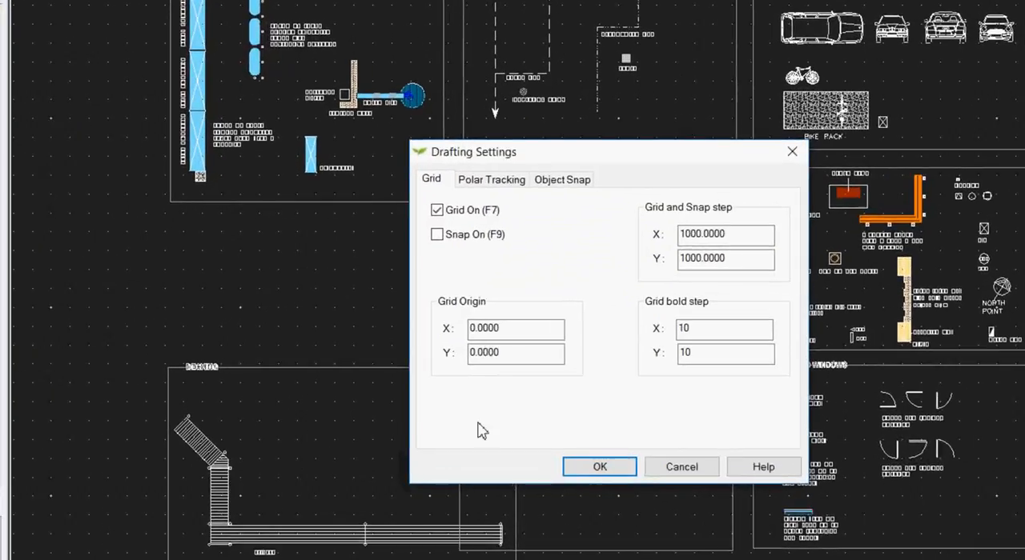
{"action": "left_click", "coordinate": [762, 229]}
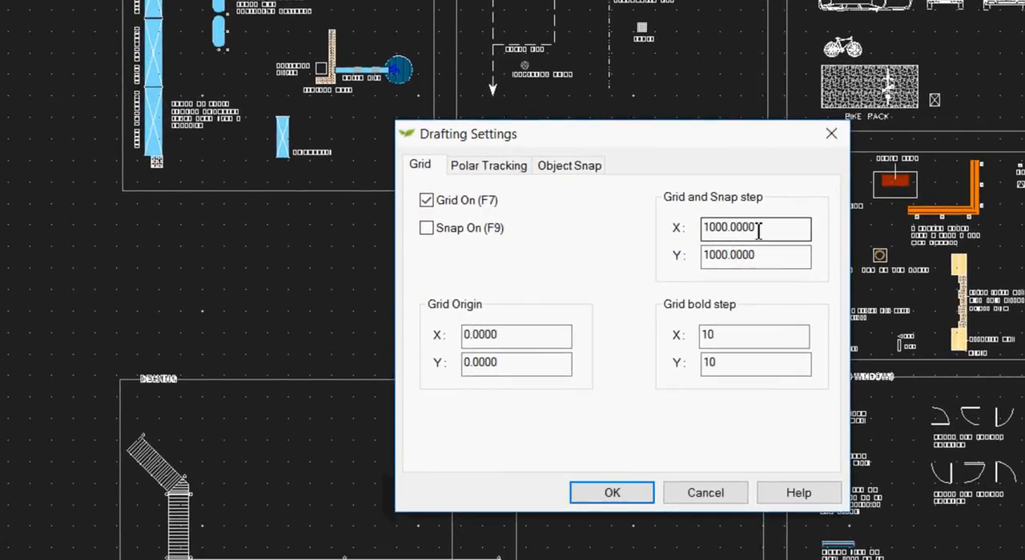
{"action": "left_click", "coordinate": [712, 360]}
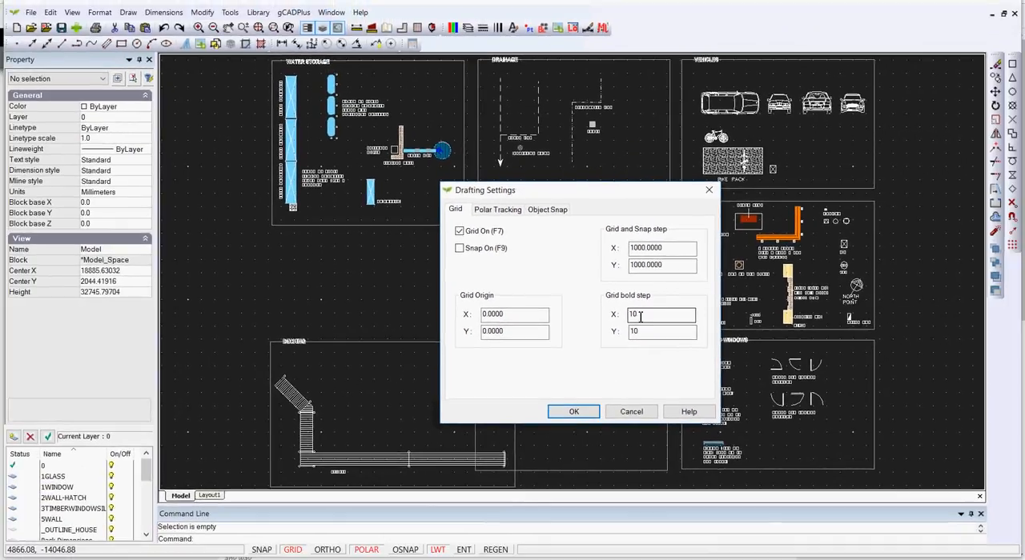
{"action": "left_click", "coordinate": [647, 254]}
{"action": "left_click", "coordinate": [643, 314]}
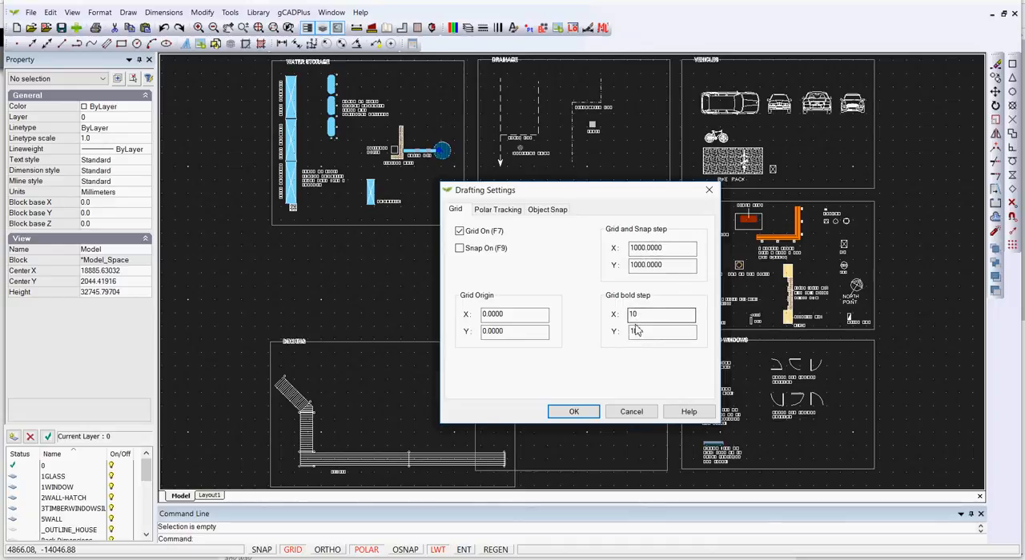
{"action": "left_click", "coordinate": [575, 412]}
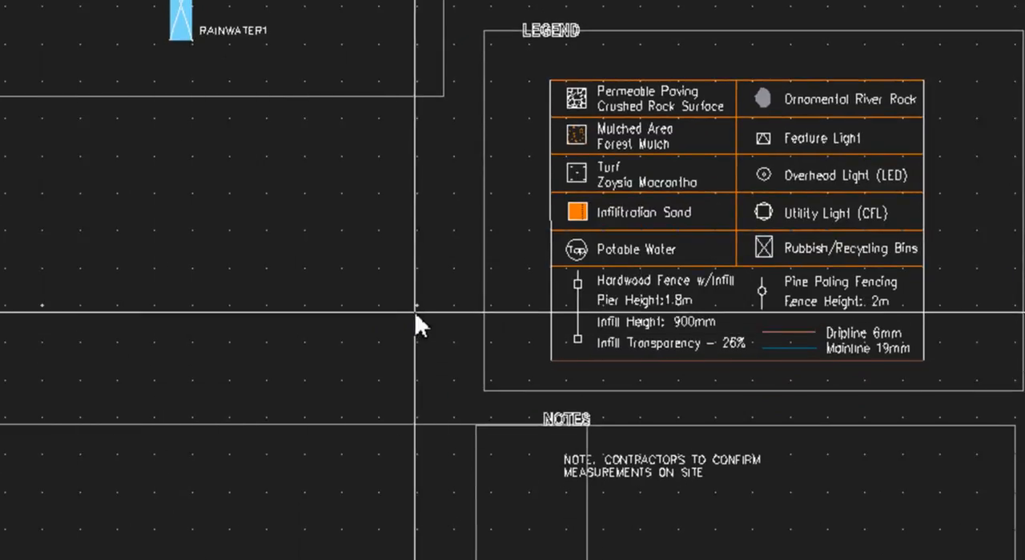
- Measure the distance between two neighbouring bold grid points without grid snap and again with it on, leaving snap off
{"action": "left_click", "coordinate": [41, 318]}
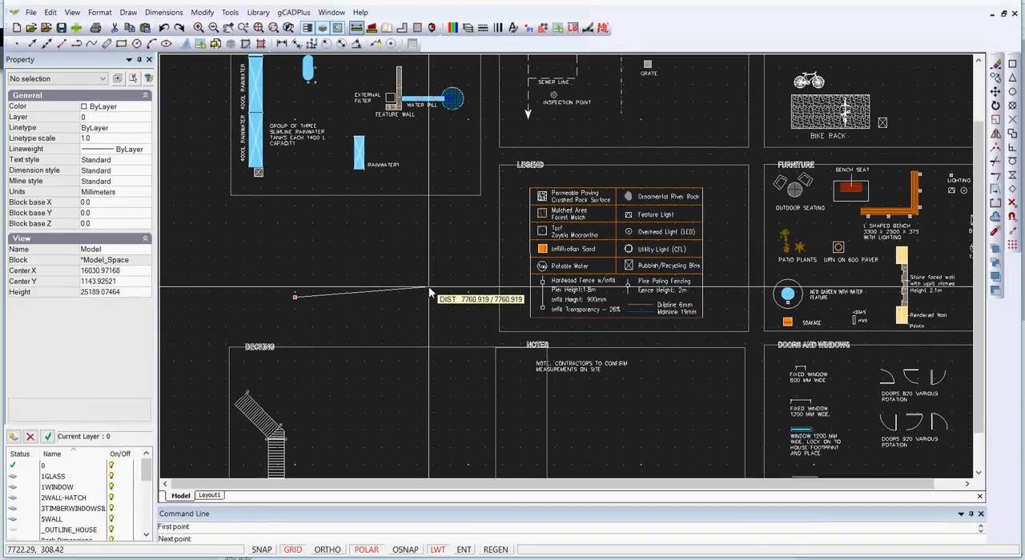
{"action": "key", "text": "Escape"}
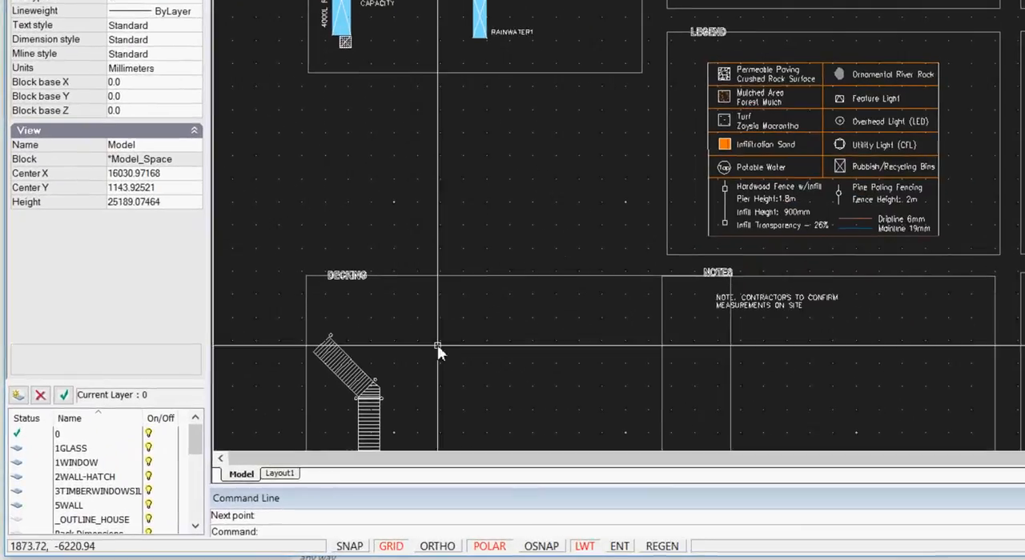
{"action": "left_click", "coordinate": [349, 546]}
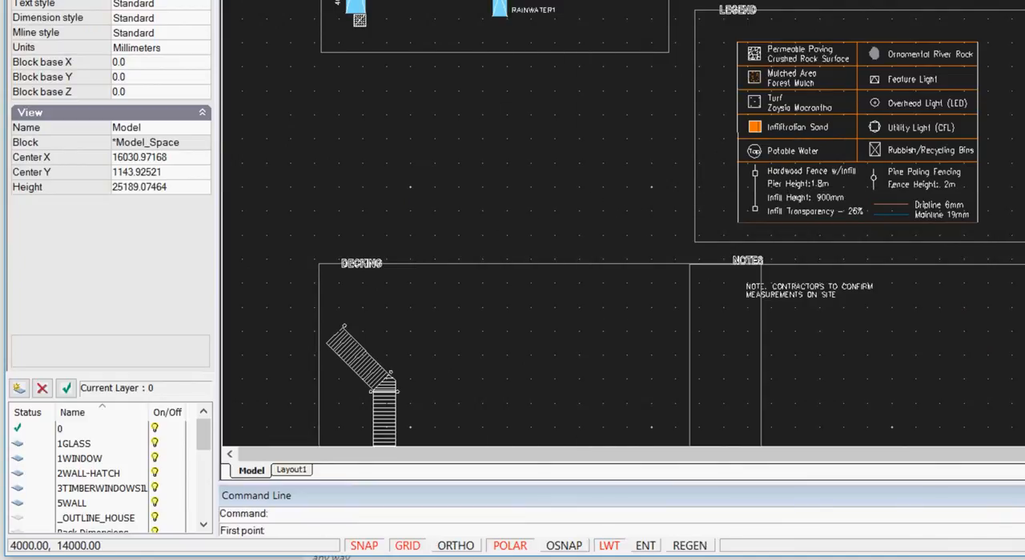
{"action": "left_click", "coordinate": [412, 188]}
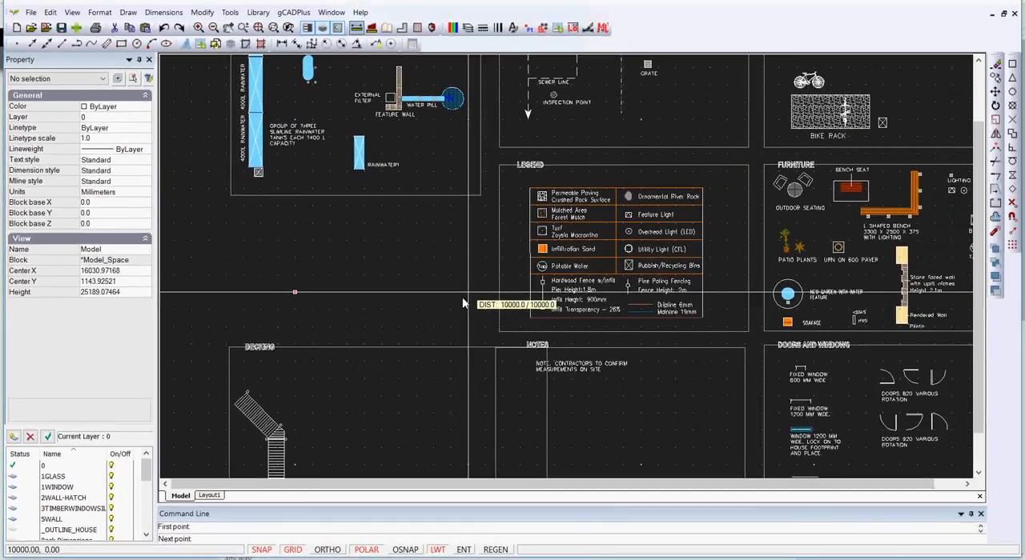
{"action": "left_click", "coordinate": [462, 297]}
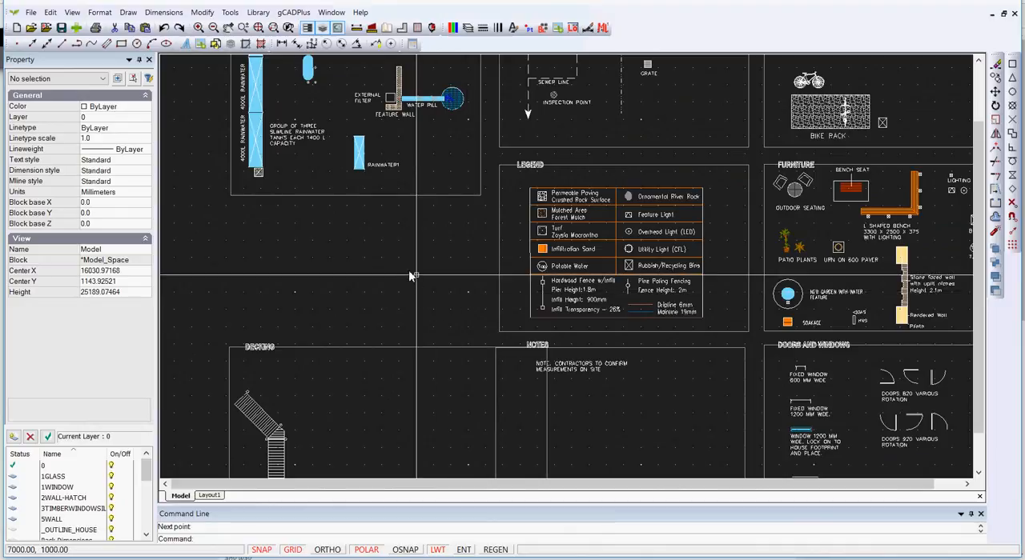
{"action": "left_click", "coordinate": [263, 550]}
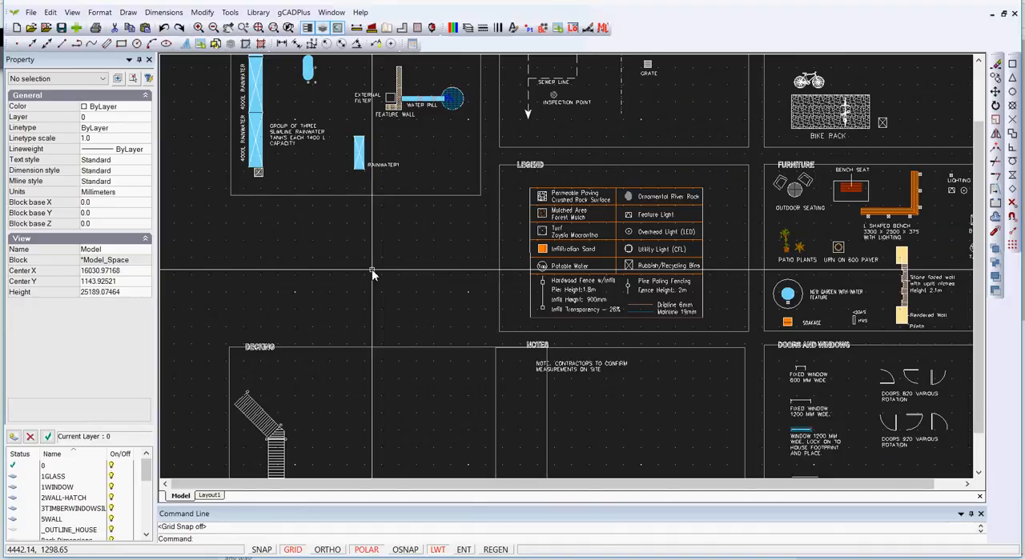
- Set the model space background colour to white
{"action": "scroll", "coordinate": [373, 272], "scroll_direction": "down", "scroll_amount": 1}
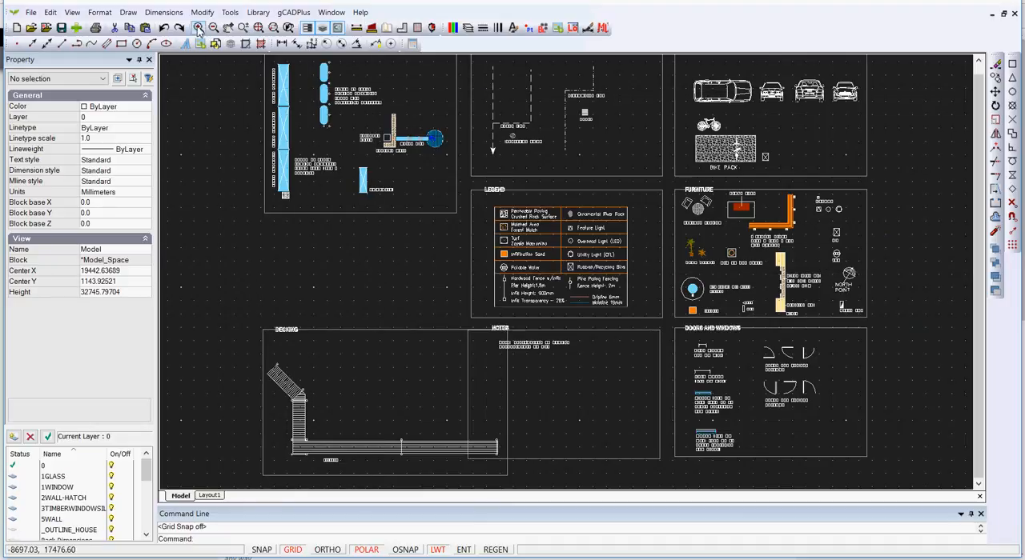
{"action": "left_click", "coordinate": [77, 13]}
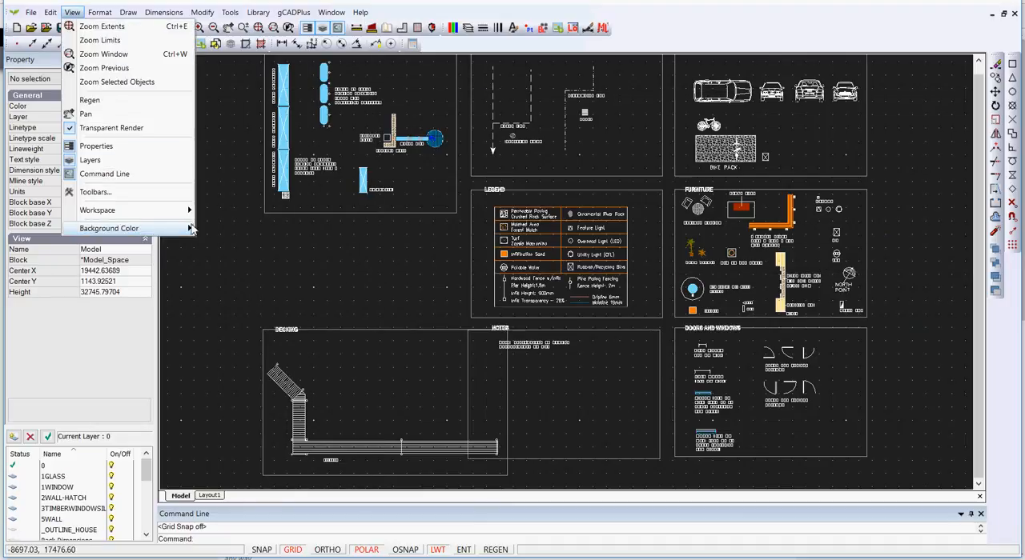
{"action": "mouse_move", "coordinate": [190, 229]}
{"action": "left_click", "coordinate": [223, 232]}
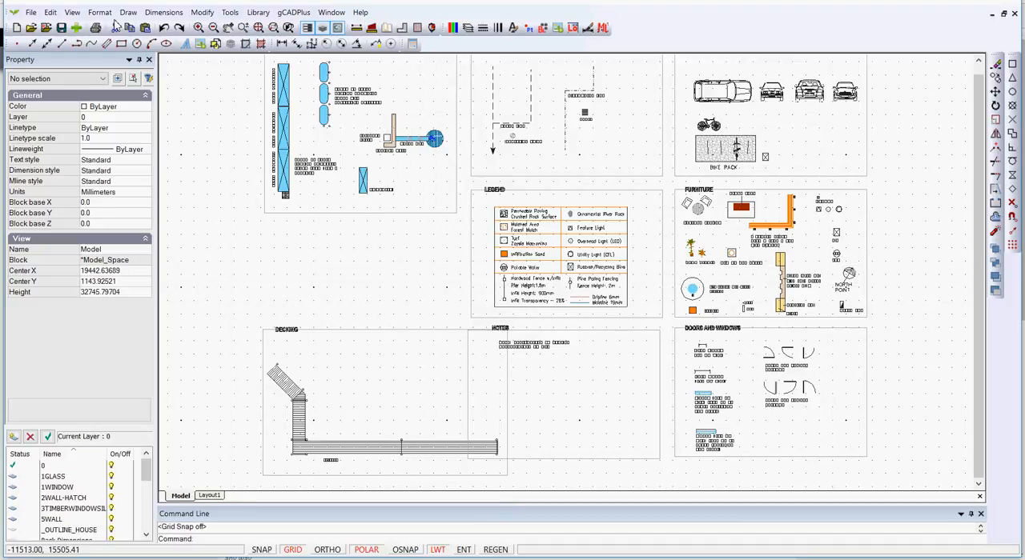
- Return the model space background colour to black
{"action": "left_click", "coordinate": [80, 16]}
{"action": "mouse_move", "coordinate": [179, 230]}
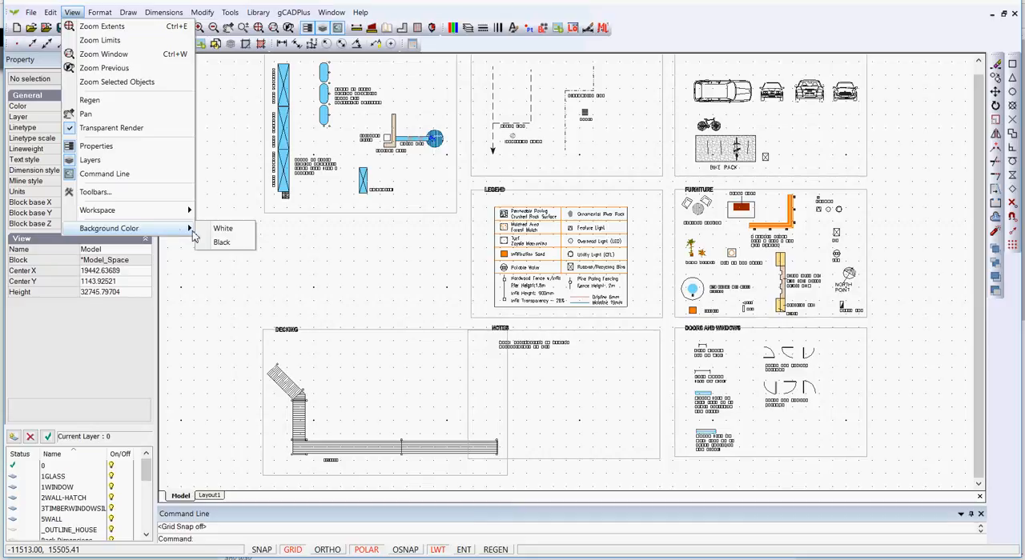
{"action": "left_click", "coordinate": [222, 242]}
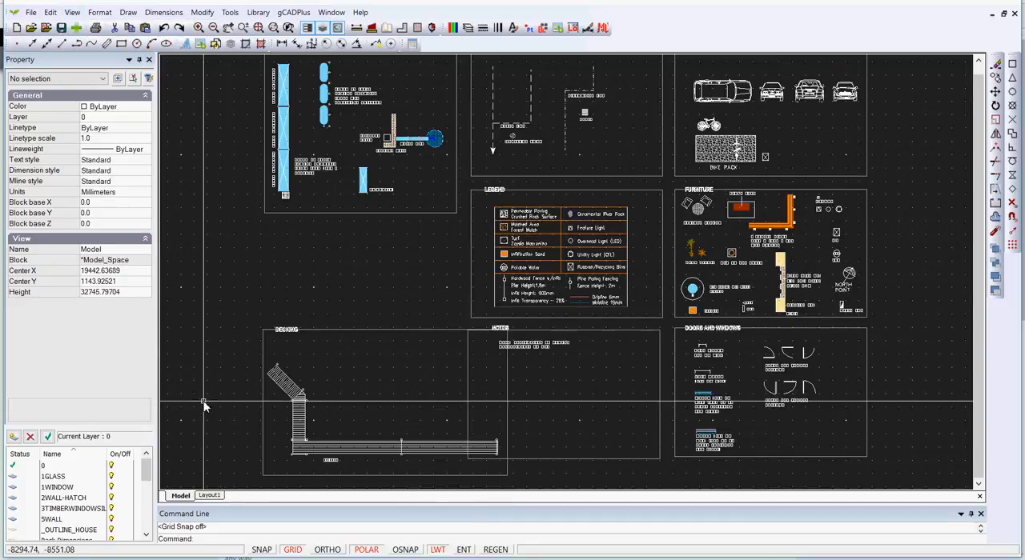
- Toggle the grid display in model space and open Layout1
{"action": "left_click", "coordinate": [296, 552]}
{"action": "left_click", "coordinate": [293, 551]}
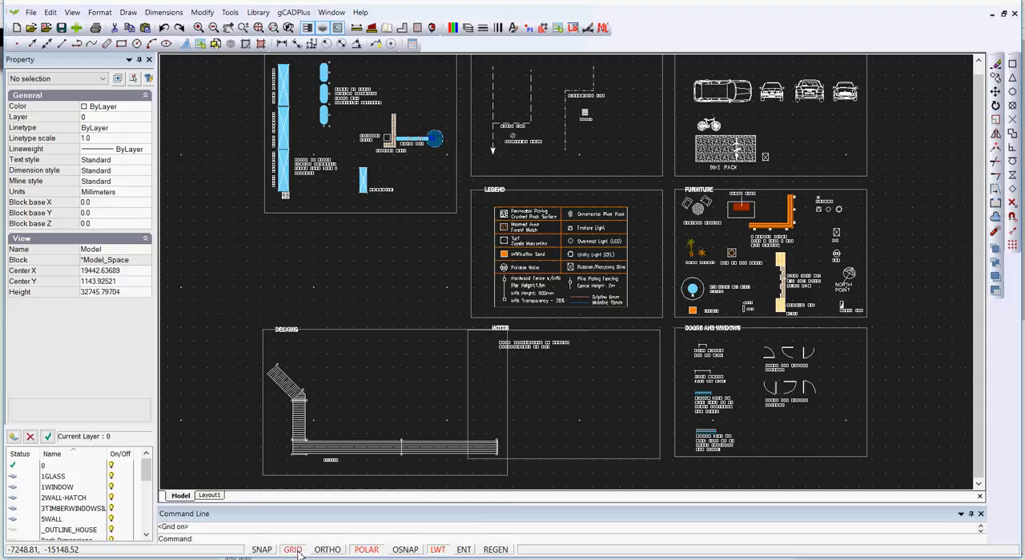
{"action": "left_click", "coordinate": [209, 496]}
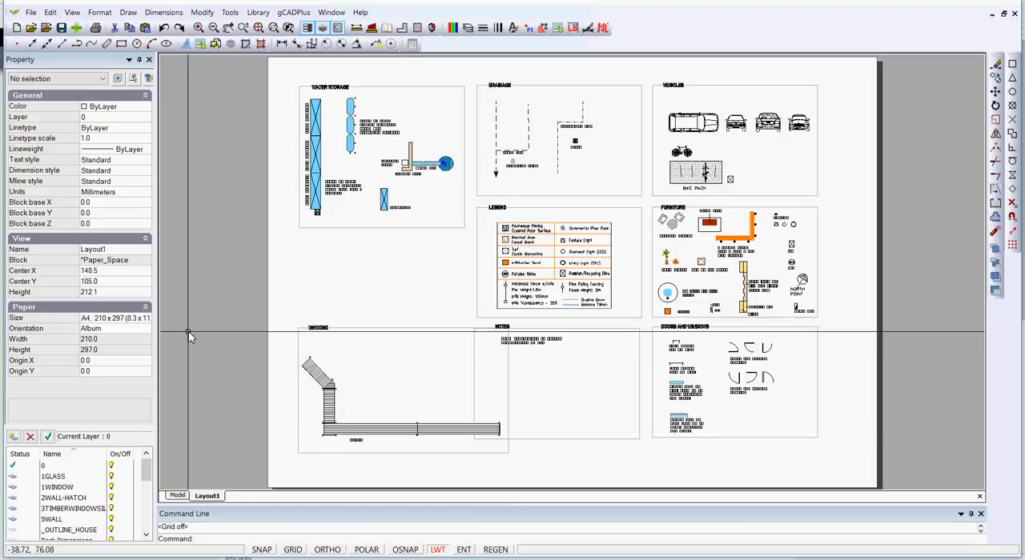
- Review Layout1's grid and snap step in Drafting Settings, leaving the dialog without changes
{"action": "right_click", "coordinate": [212, 328]}
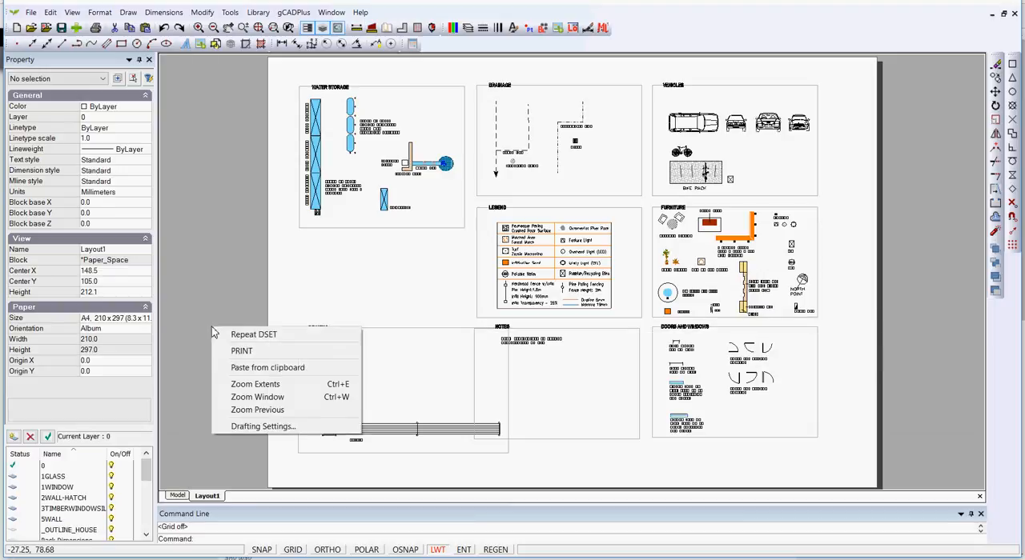
{"action": "left_click", "coordinate": [256, 426]}
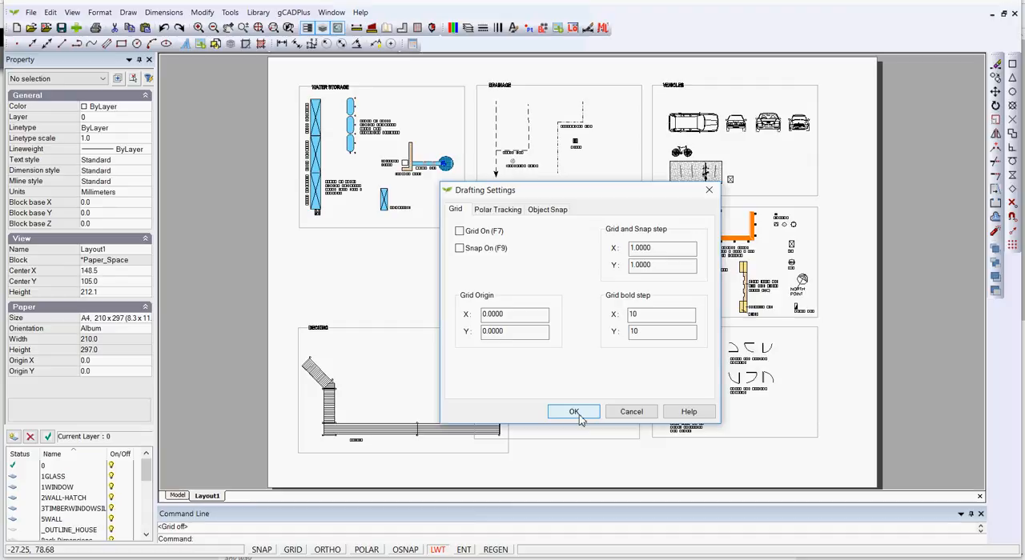
{"action": "left_click", "coordinate": [629, 412]}
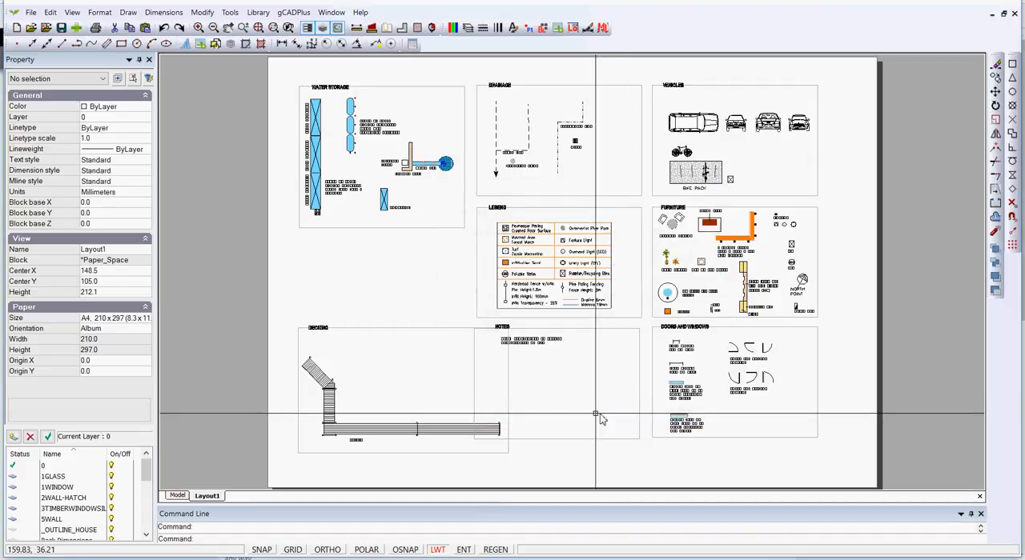
- Turn on the grid display and grid snap in Layout1
{"action": "left_click", "coordinate": [294, 550]}
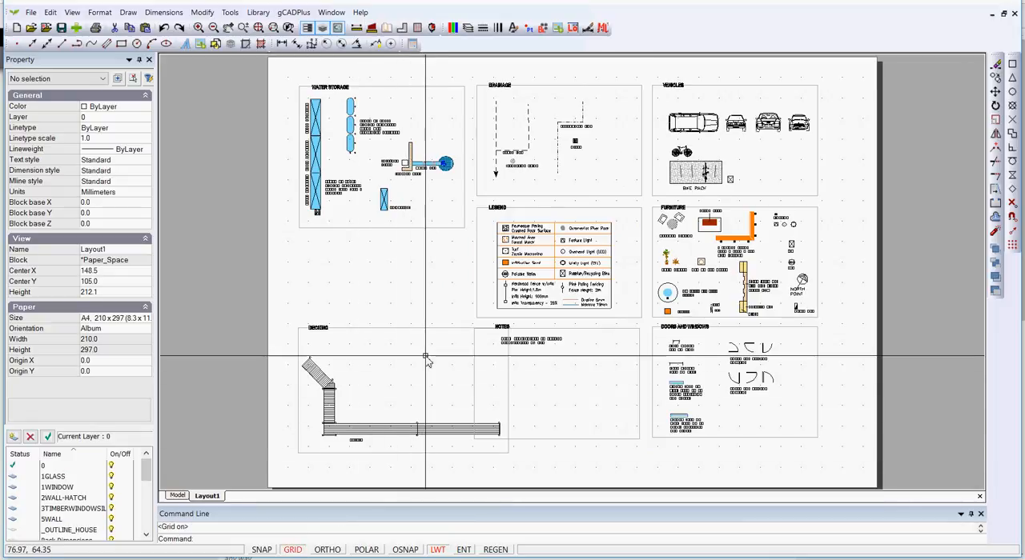
{"action": "scroll", "coordinate": [433, 311], "scroll_direction": "up", "scroll_amount": 3}
{"action": "scroll", "coordinate": [433, 311], "scroll_direction": "up", "scroll_amount": 1}
{"action": "scroll", "coordinate": [433, 311], "scroll_direction": "down", "scroll_amount": 4}
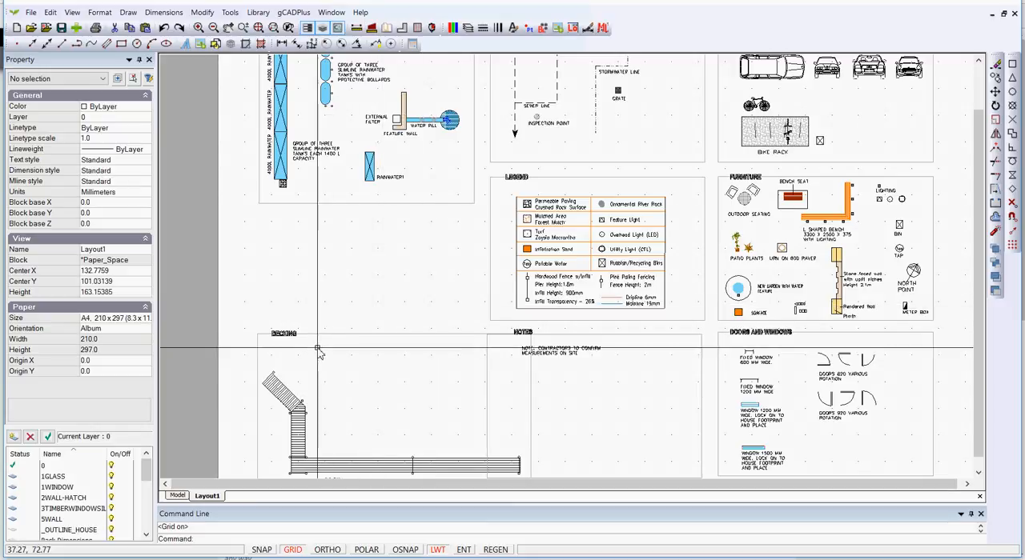
{"action": "left_click", "coordinate": [265, 551]}
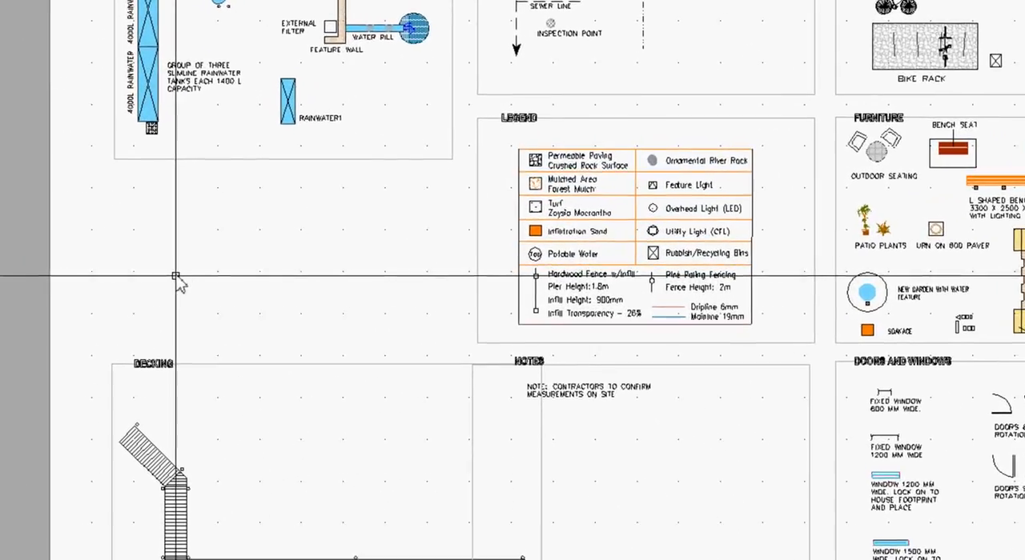
- Measure the distance between two neighbouring grid points in the empty area above the Decking frame
{"action": "scroll", "coordinate": [164, 278], "scroll_direction": "up", "scroll_amount": 5}
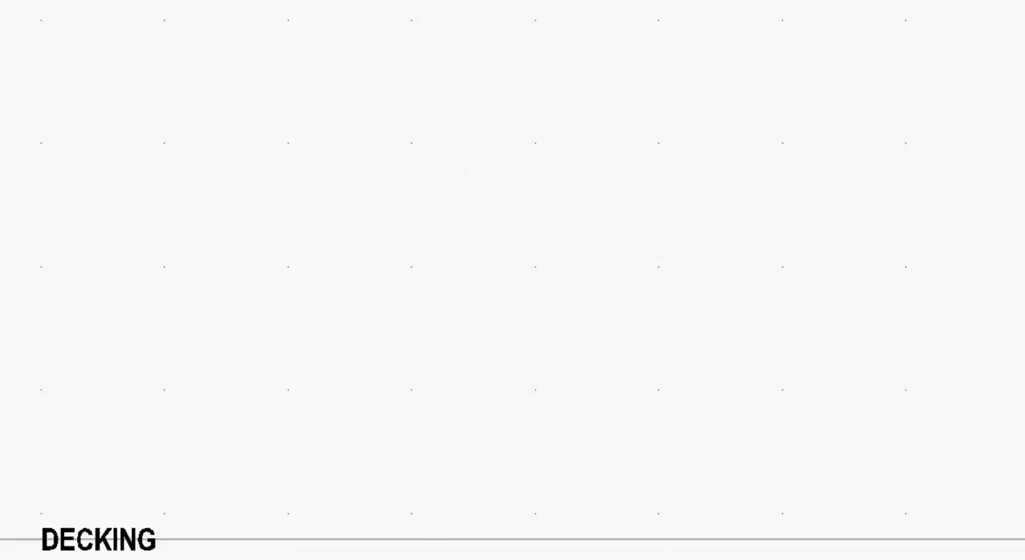
{"action": "left_click", "coordinate": [165, 266]}
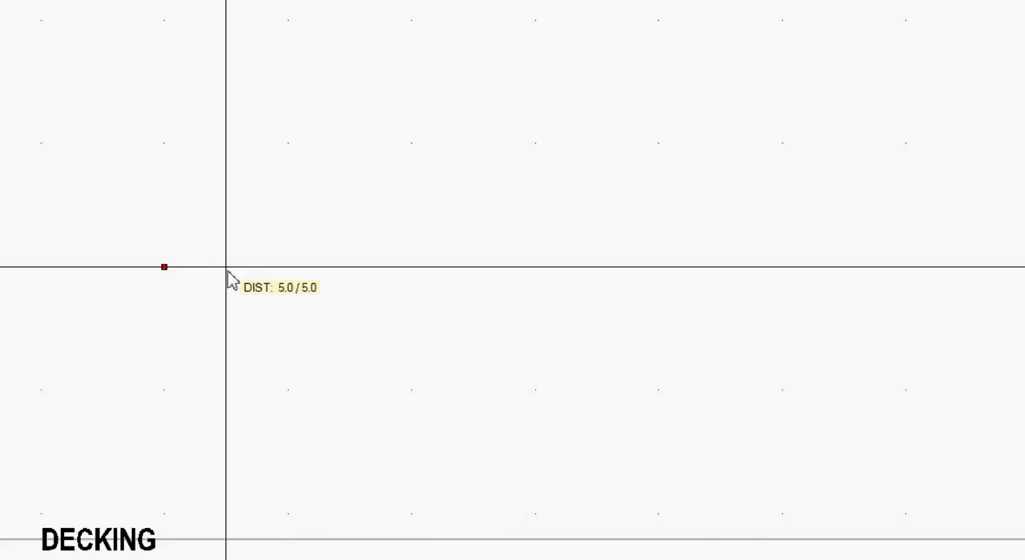
{"action": "left_click", "coordinate": [288, 242]}
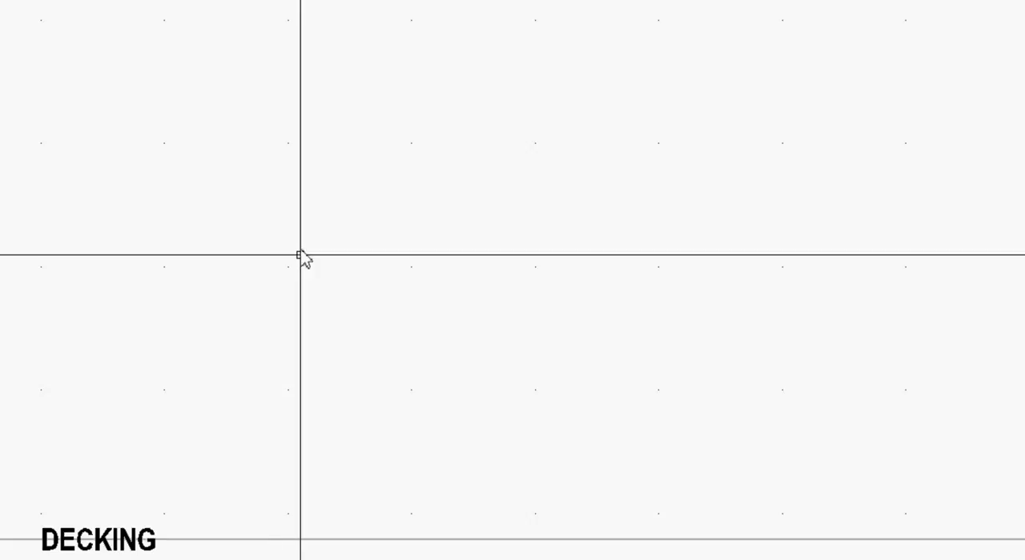
- Draw an 80 by 40 two-point rectangle snapped to the grid between the Water Storage and Decking frames, and check its properties
{"action": "scroll", "coordinate": [300, 255], "scroll_direction": "down", "scroll_amount": 3}
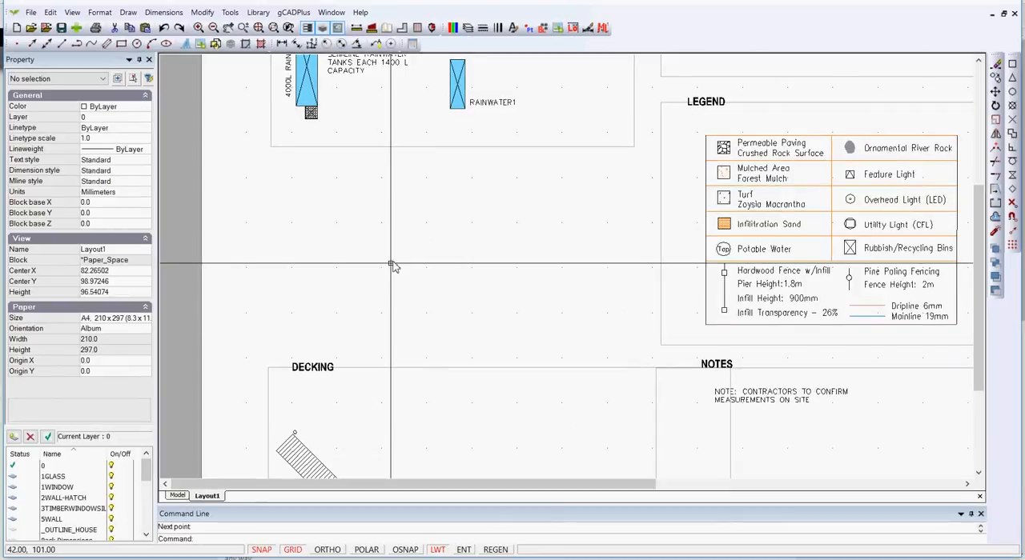
{"action": "scroll", "coordinate": [318, 255], "scroll_direction": "down", "scroll_amount": 2}
{"action": "scroll", "coordinate": [391, 268], "scroll_direction": "down", "scroll_amount": 1}
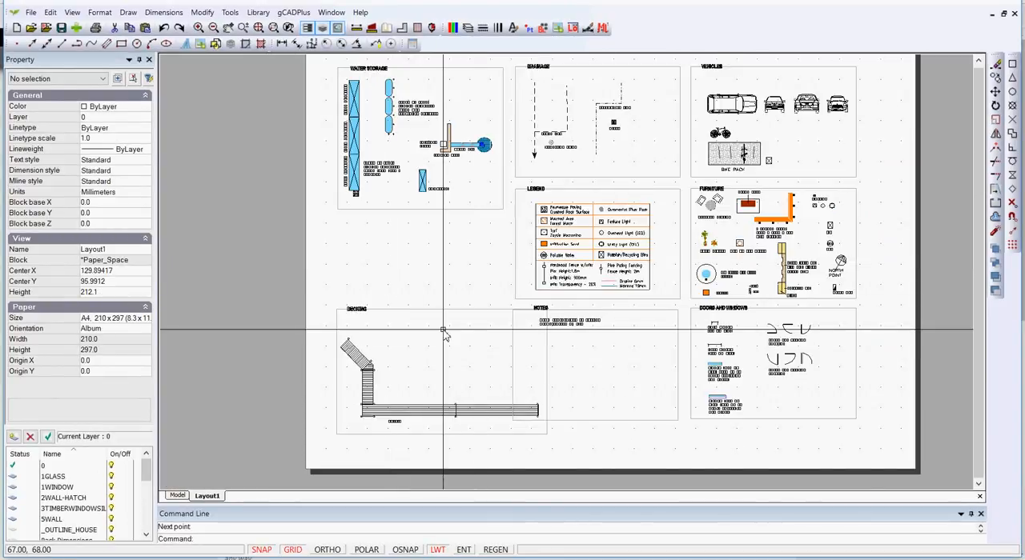
{"action": "scroll", "coordinate": [393, 260], "scroll_direction": "up", "scroll_amount": 1}
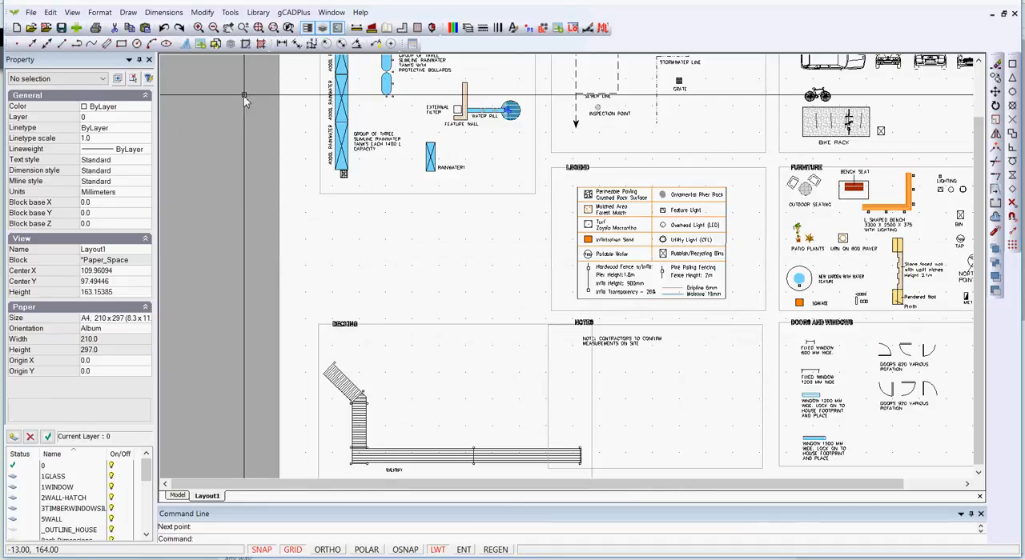
{"action": "left_click", "coordinate": [126, 16]}
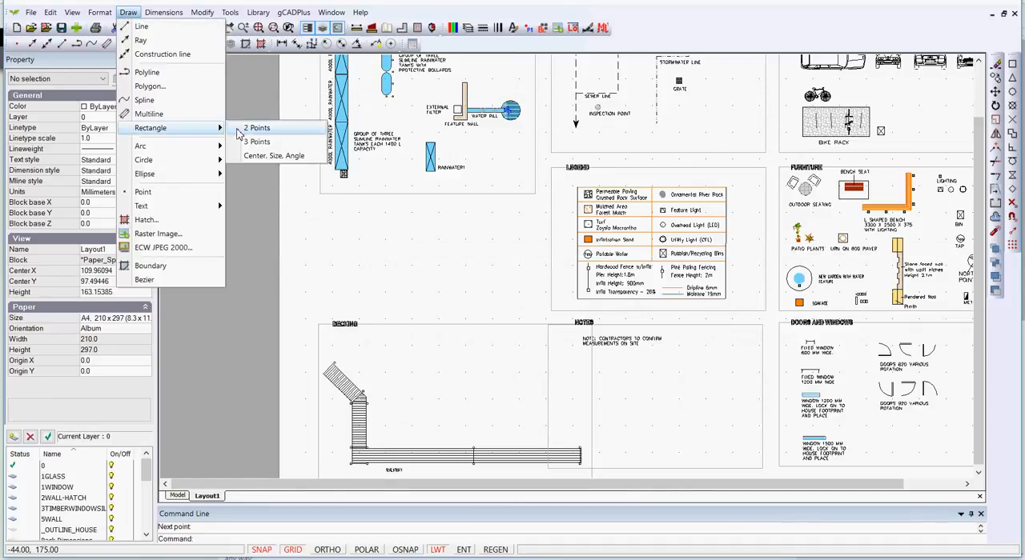
{"action": "left_click", "coordinate": [250, 130]}
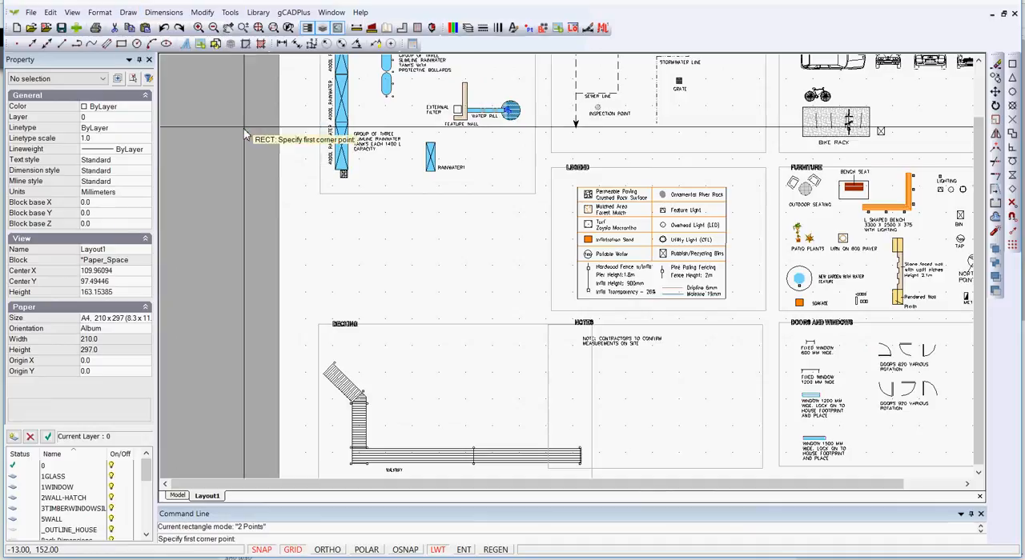
{"action": "left_click", "coordinate": [319, 205]}
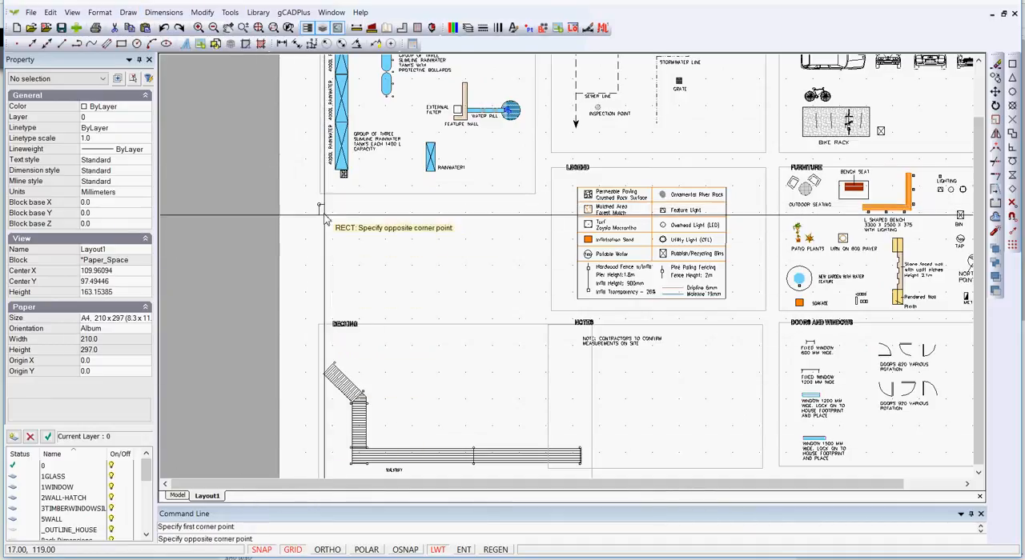
{"action": "left_click", "coordinate": [532, 310]}
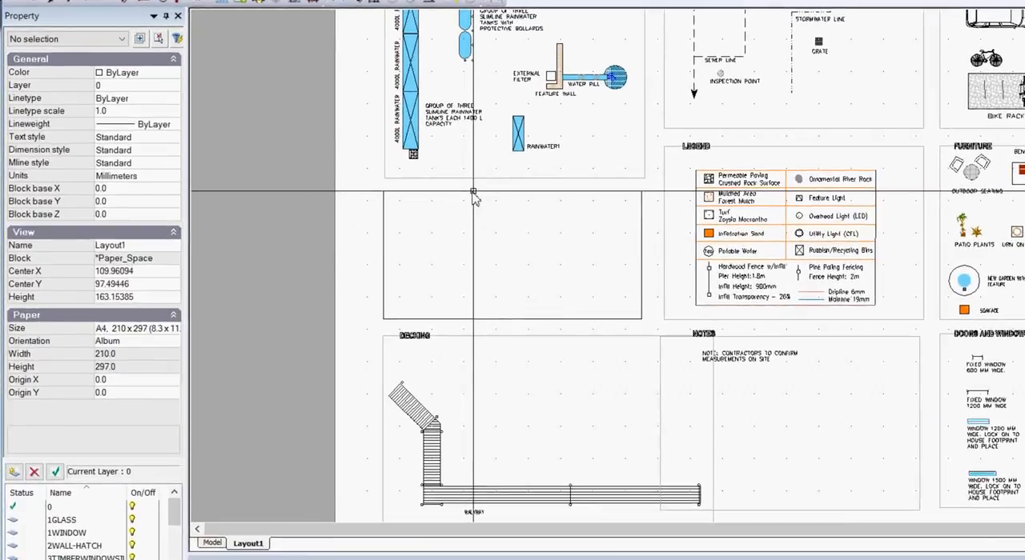
{"action": "left_click", "coordinate": [393, 207]}
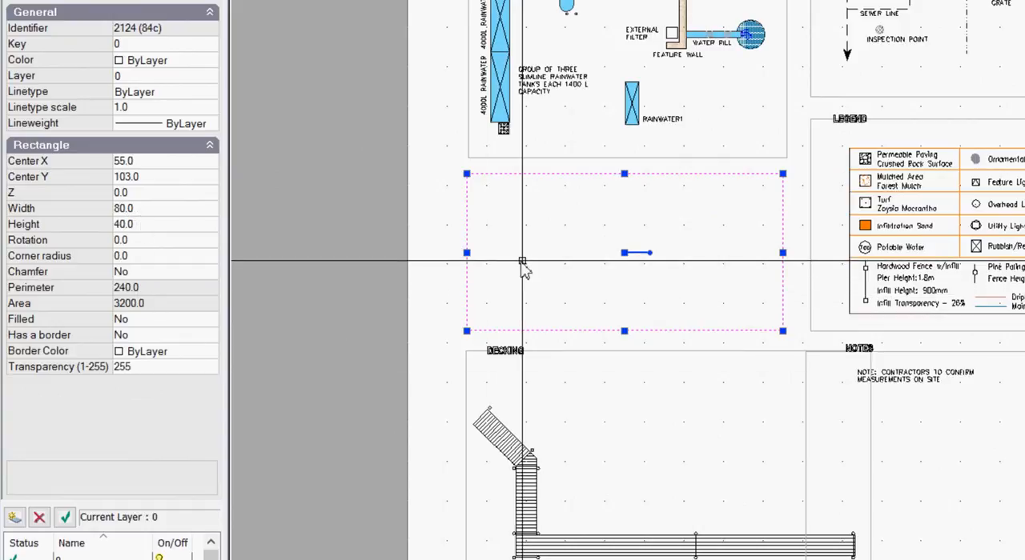
{"action": "key", "text": "Escape"}
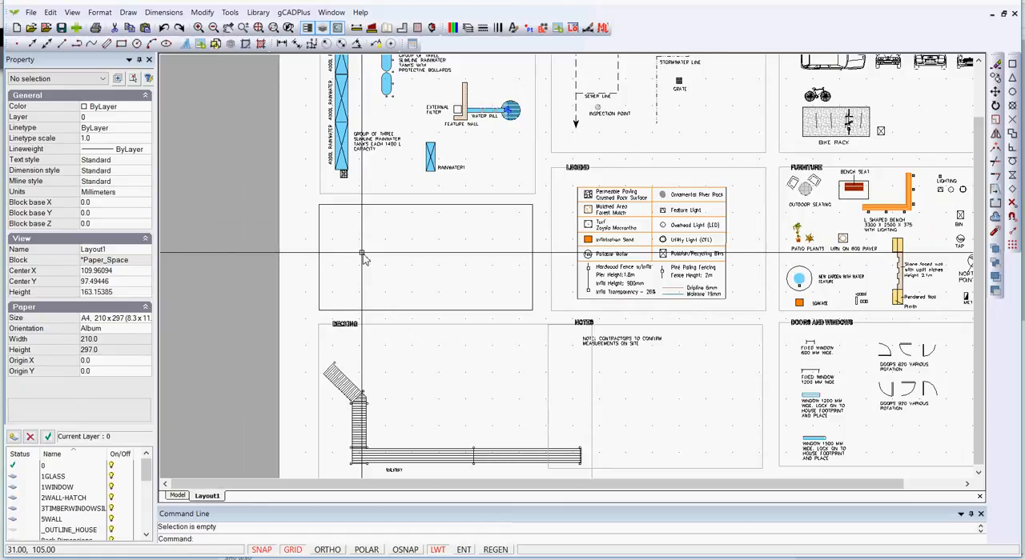
- Return to model space and change its background colour to white
{"action": "left_click", "coordinate": [176, 496]}
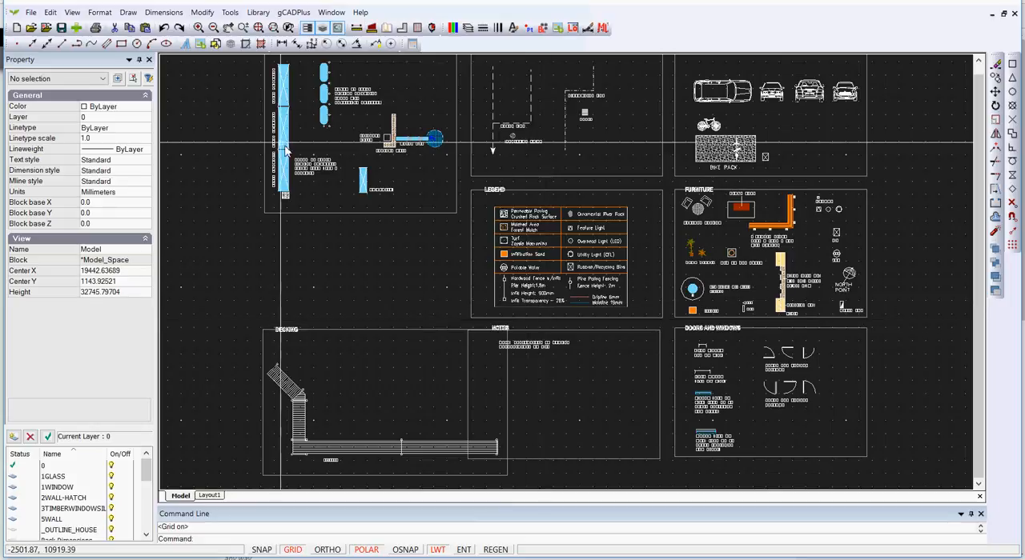
{"action": "left_click", "coordinate": [72, 12]}
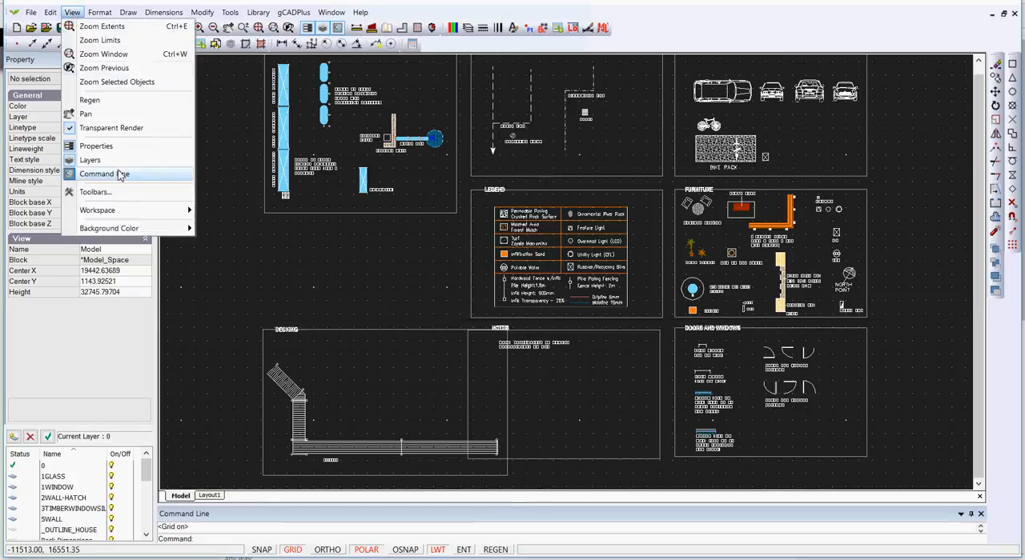
{"action": "left_click", "coordinate": [225, 229]}
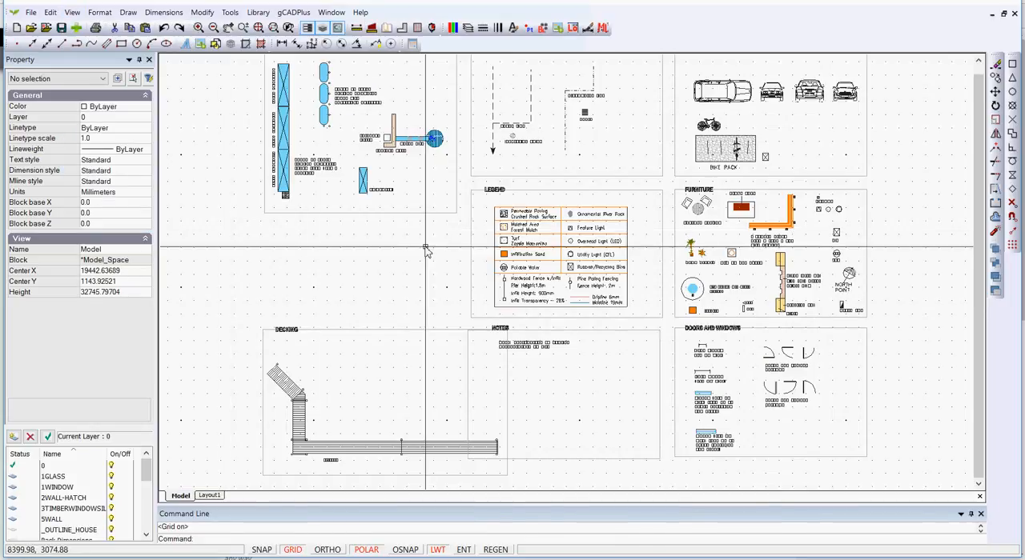
- Inspect the properties of the outdoor seating block in the Furniture frame, leaving nothing selected
{"action": "scroll", "coordinate": [721, 280], "scroll_direction": "up", "scroll_amount": 4}
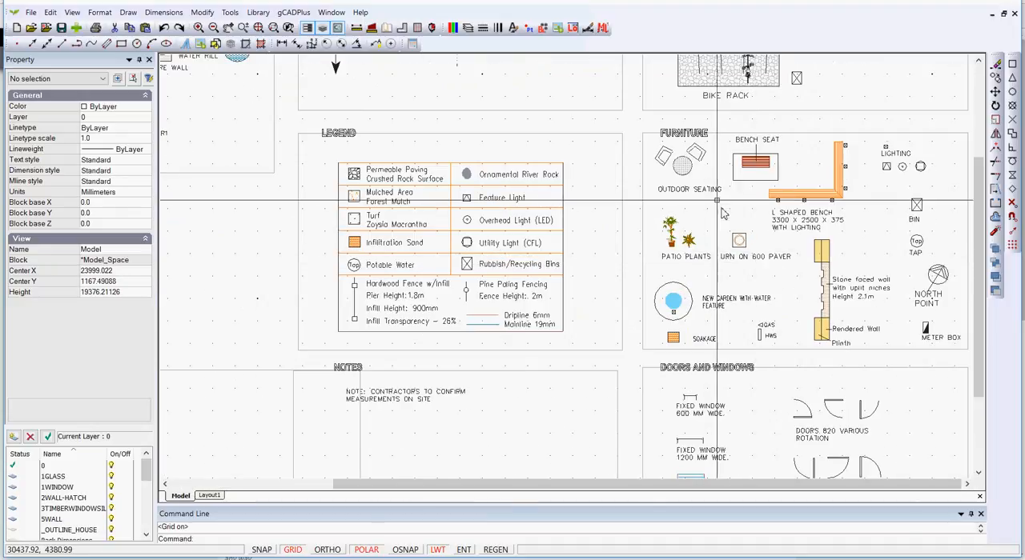
{"action": "left_click", "coordinate": [682, 167]}
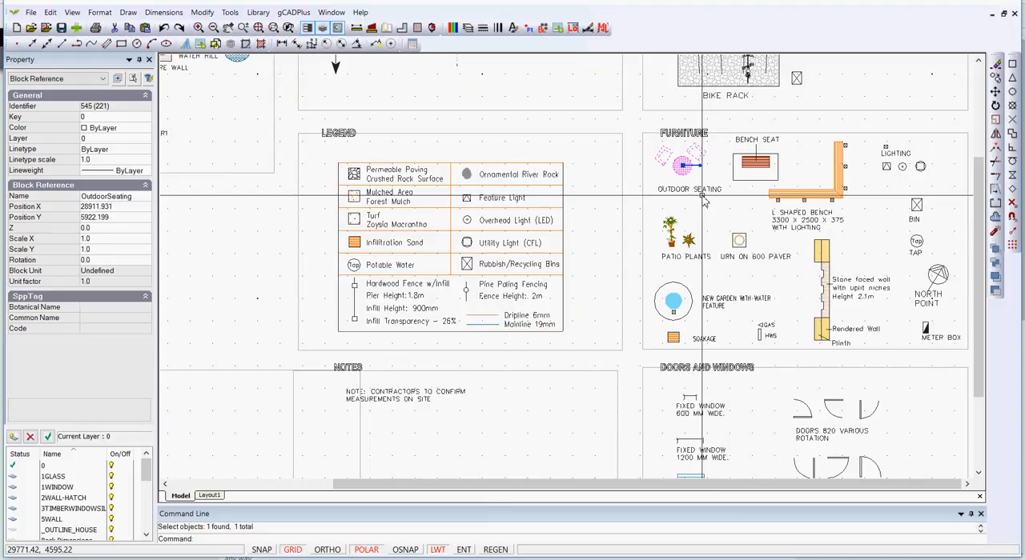
{"action": "key", "text": "Escape"}
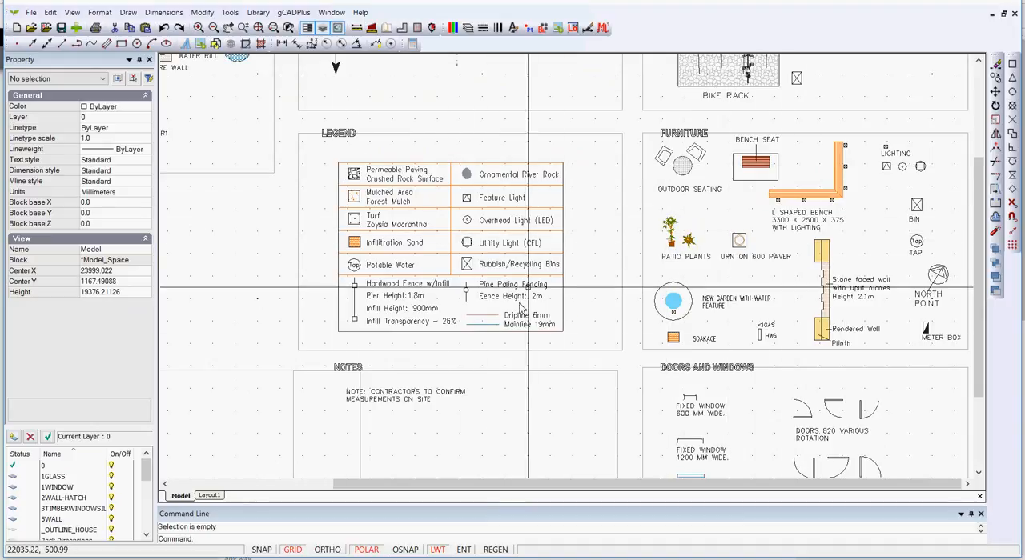
- Examine the bike rack above the Furniture frame by selecting it at the parked bicycle, and clear the selection
{"action": "scroll", "coordinate": [344, 210], "scroll_direction": "down", "scroll_amount": 2}
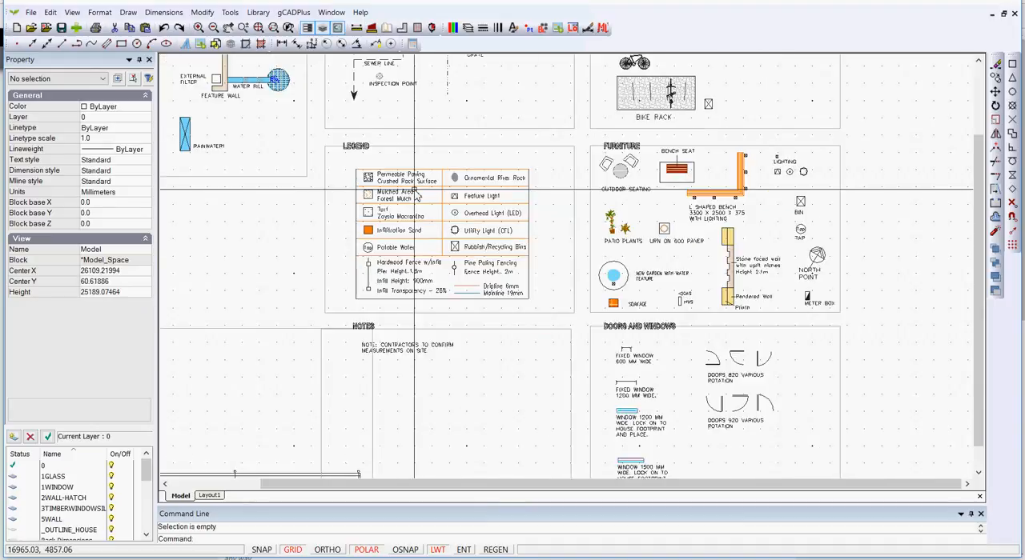
{"action": "scroll", "coordinate": [671, 91], "scroll_direction": "up", "scroll_amount": 3}
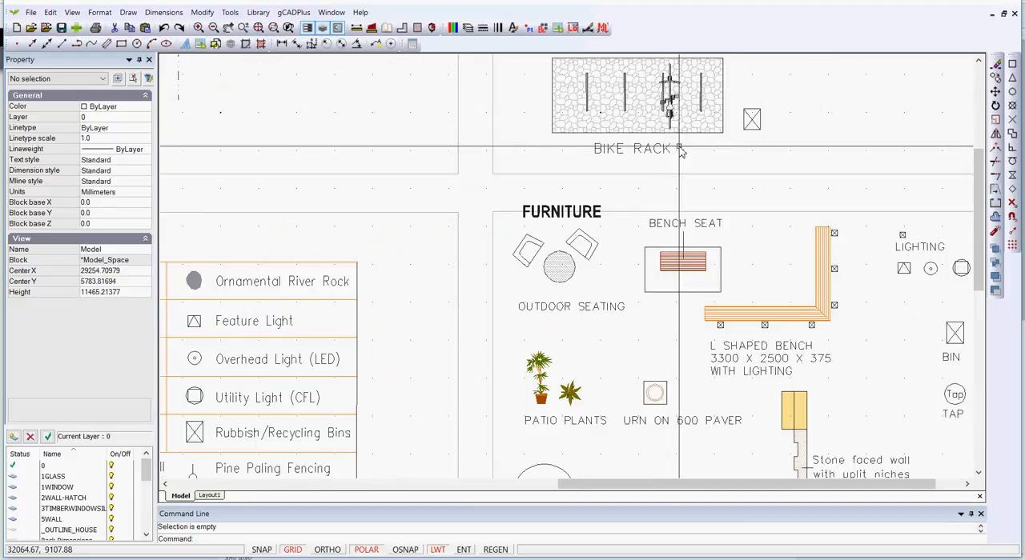
{"action": "scroll", "coordinate": [669, 100], "scroll_direction": "up", "scroll_amount": 1}
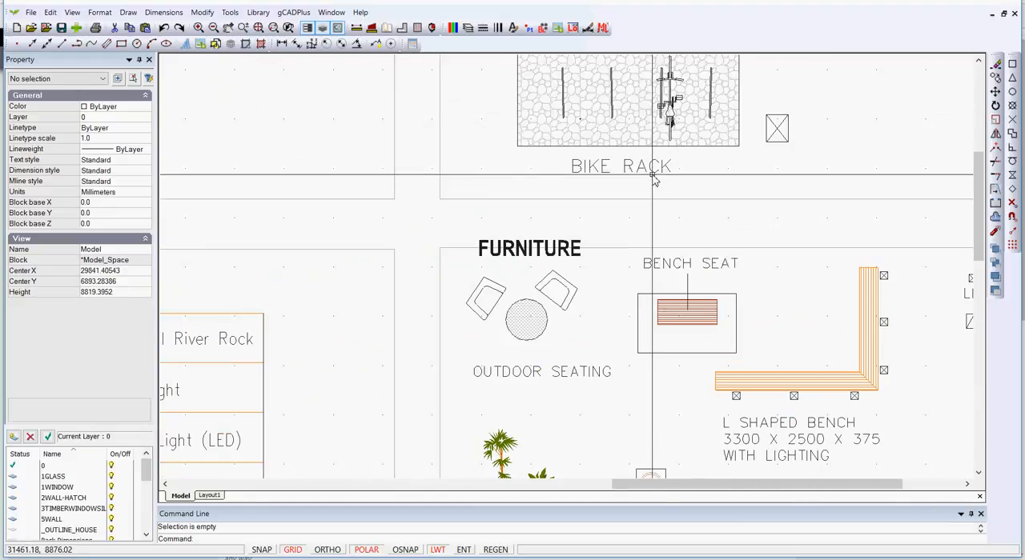
{"action": "left_click", "coordinate": [670, 113]}
{"action": "key", "text": "Escape"}
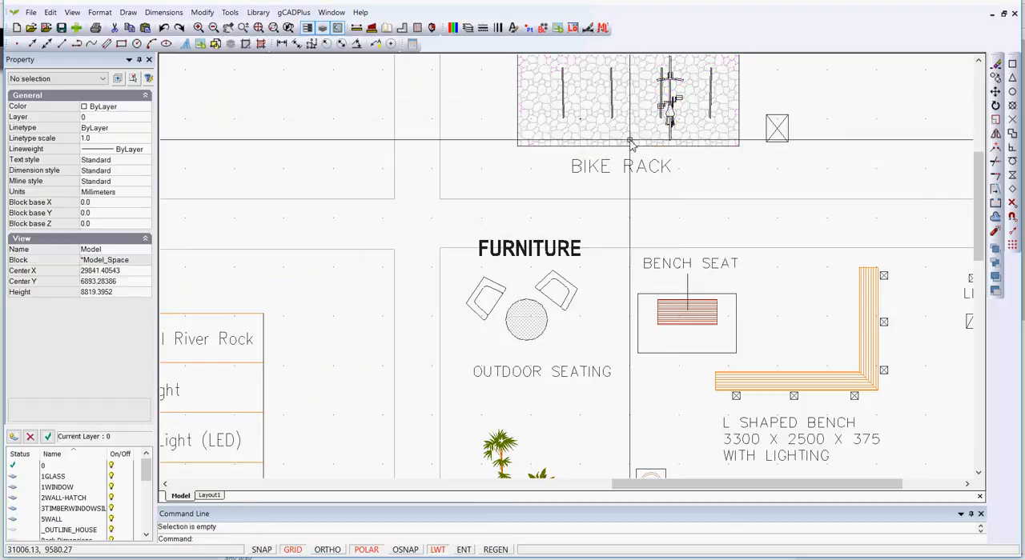
- Examine the Water Storage symbols and check the properties of the long vertical stormwater line in the Drainage frame, leaving nothing selected
{"action": "scroll", "coordinate": [616, 158], "scroll_direction": "down", "scroll_amount": 2}
{"action": "scroll", "coordinate": [616, 158], "scroll_direction": "down", "scroll_amount": 3}
{"action": "mouse_move", "coordinate": [297, 217]}
{"action": "middle_mouse_down"}
{"action": "mouse_move", "coordinate": [619, 289]}
{"action": "mouse_move", "coordinate": [576, 350]}
{"action": "middle_mouse_up"}
{"action": "scroll", "coordinate": [575, 229], "scroll_direction": "up", "scroll_amount": 2}
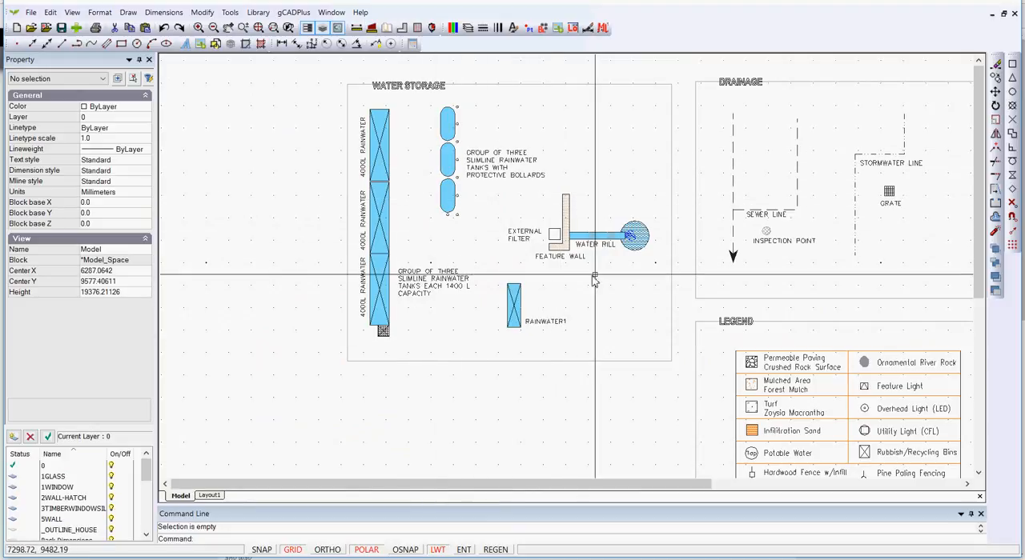
{"action": "scroll", "coordinate": [598, 243], "scroll_direction": "up", "scroll_amount": 1}
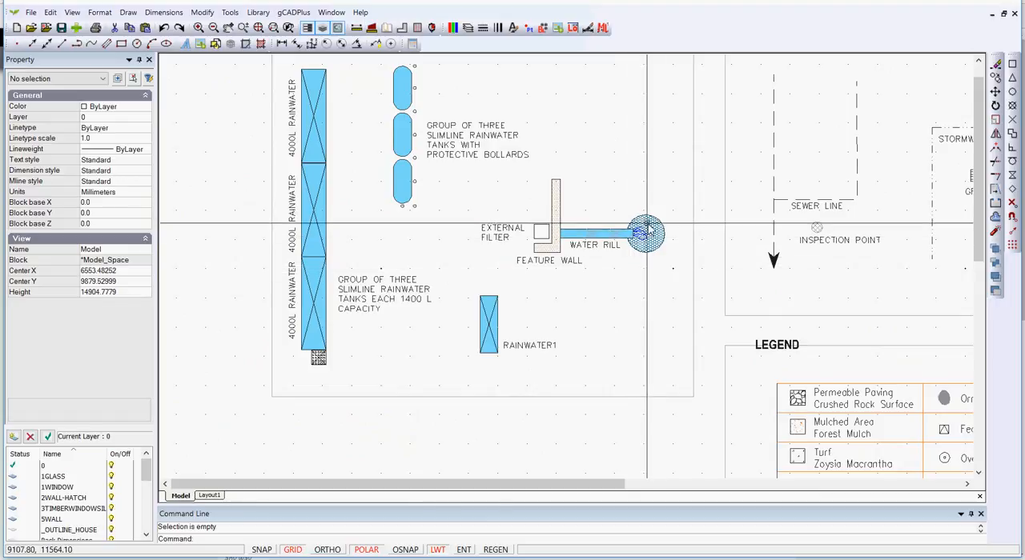
{"action": "scroll", "coordinate": [628, 295], "scroll_direction": "down", "scroll_amount": 2}
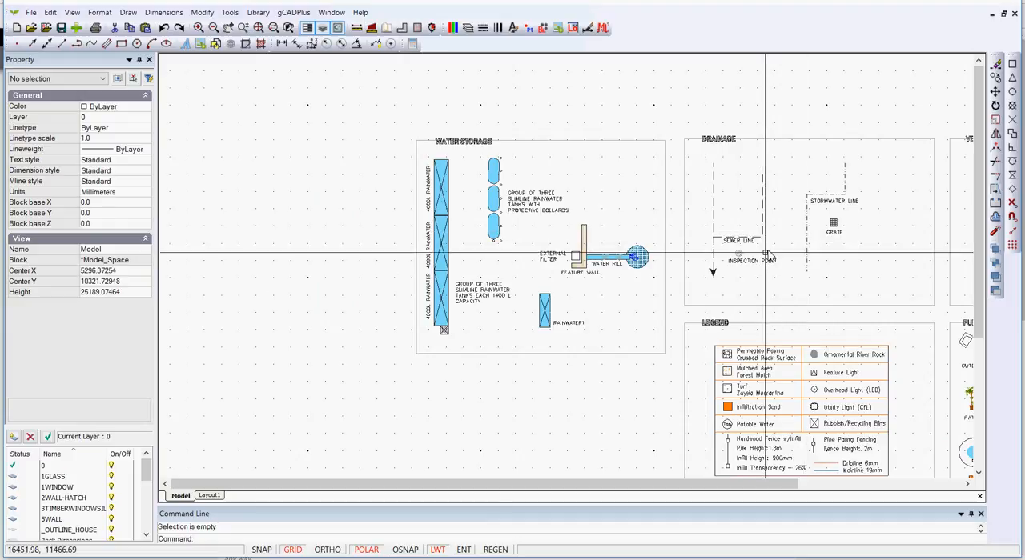
{"action": "left_click", "coordinate": [807, 240]}
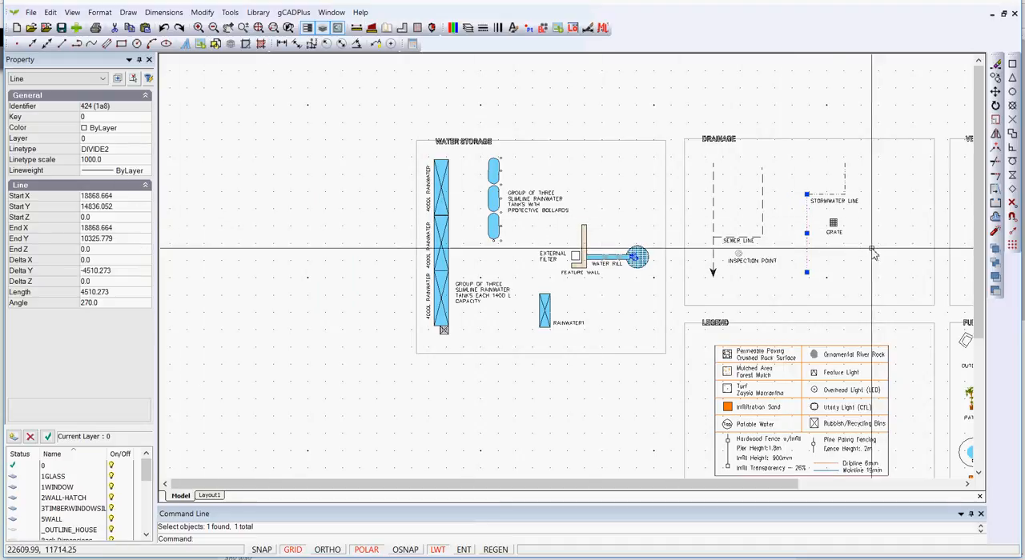
{"action": "key", "text": "Escape"}
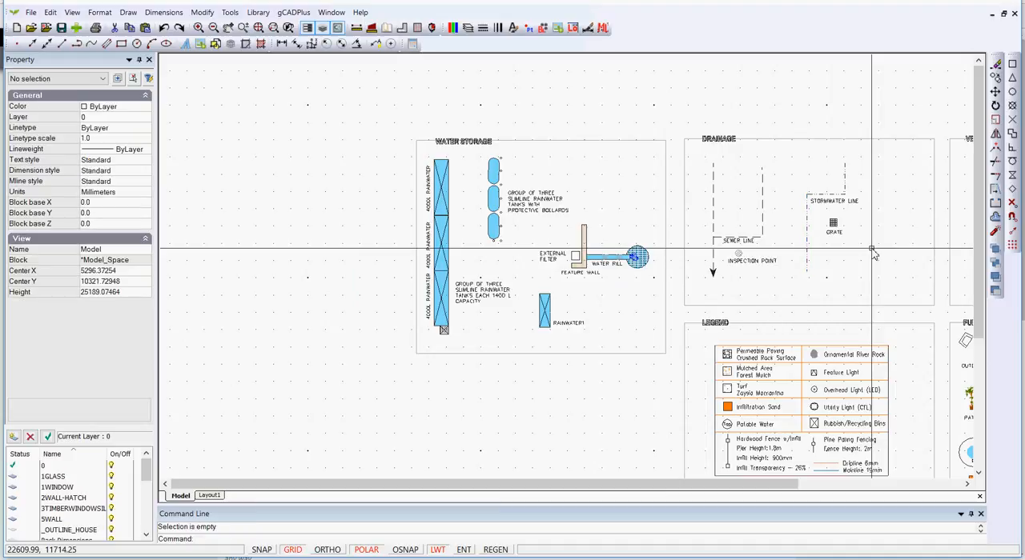